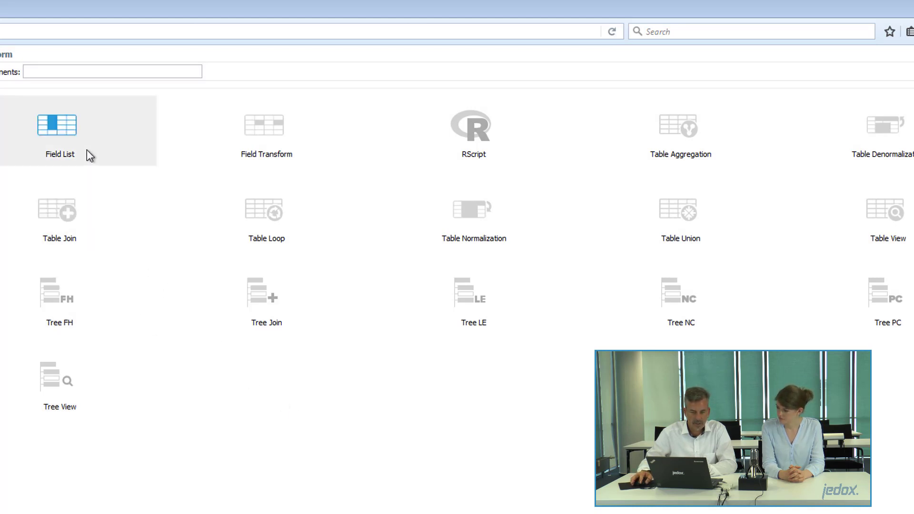
{"action": "mouse_move", "coordinate": [84, 141]}
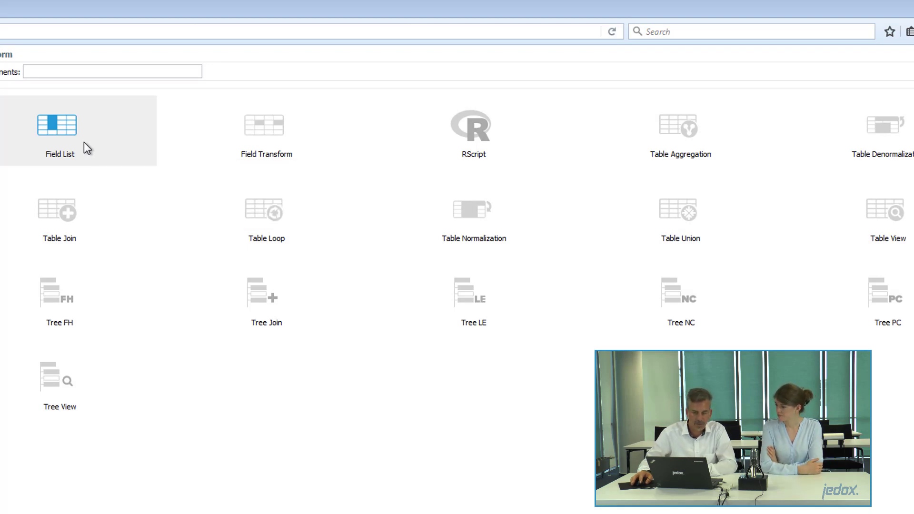
{"action": "mouse_move", "coordinate": [83, 235]}
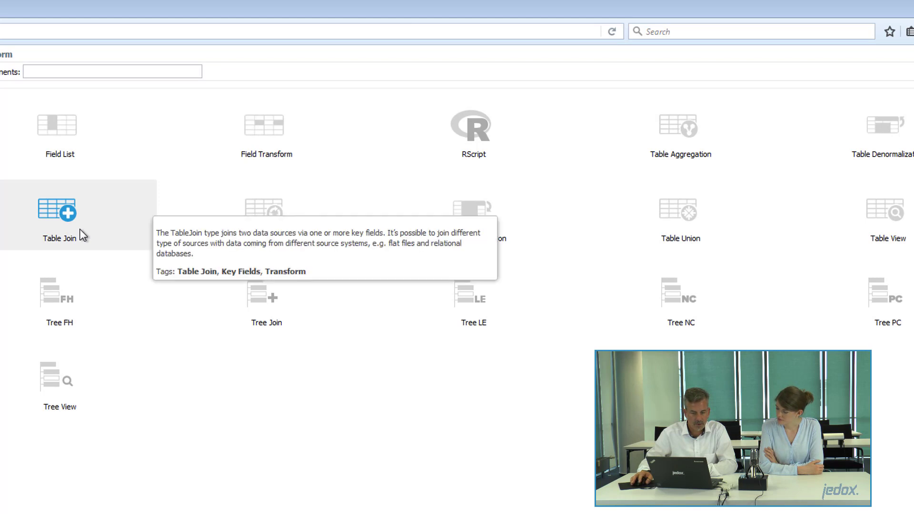
{"action": "mouse_move", "coordinate": [98, 304]}
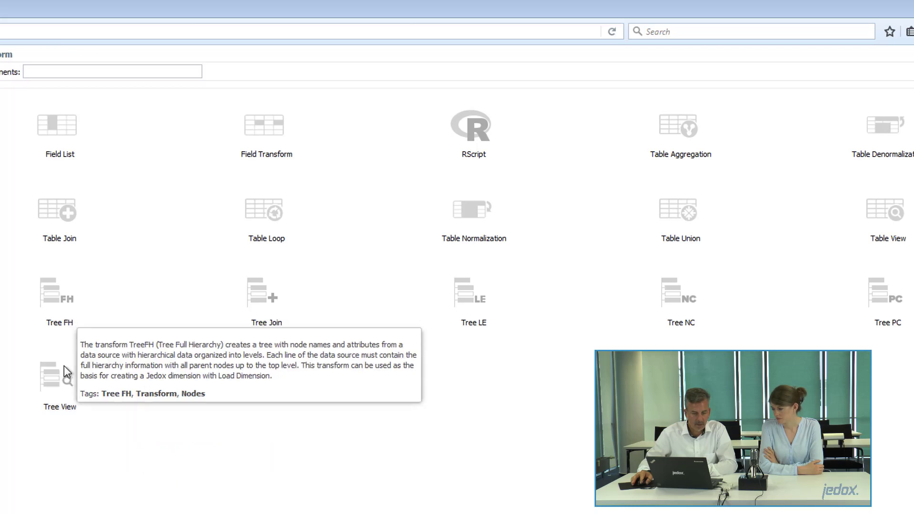
{"action": "mouse_move", "coordinate": [67, 381]}
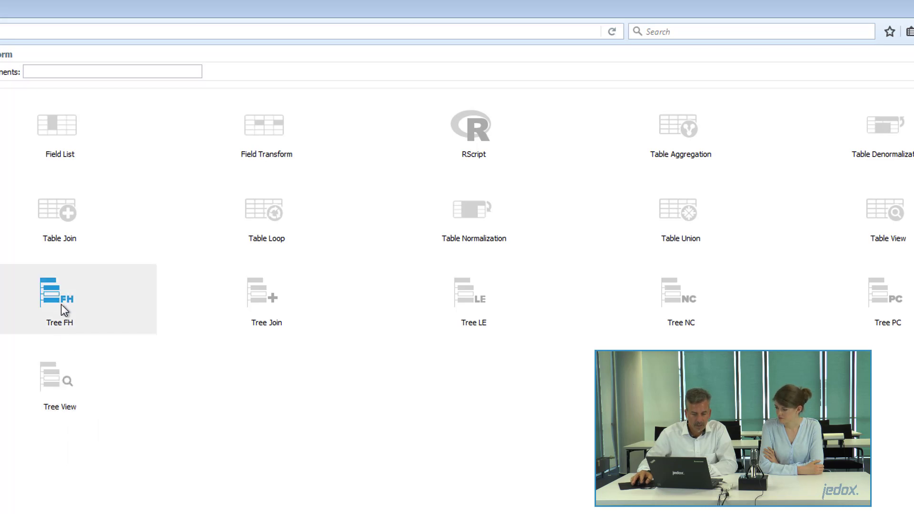
{"action": "mouse_move", "coordinate": [56, 305]}
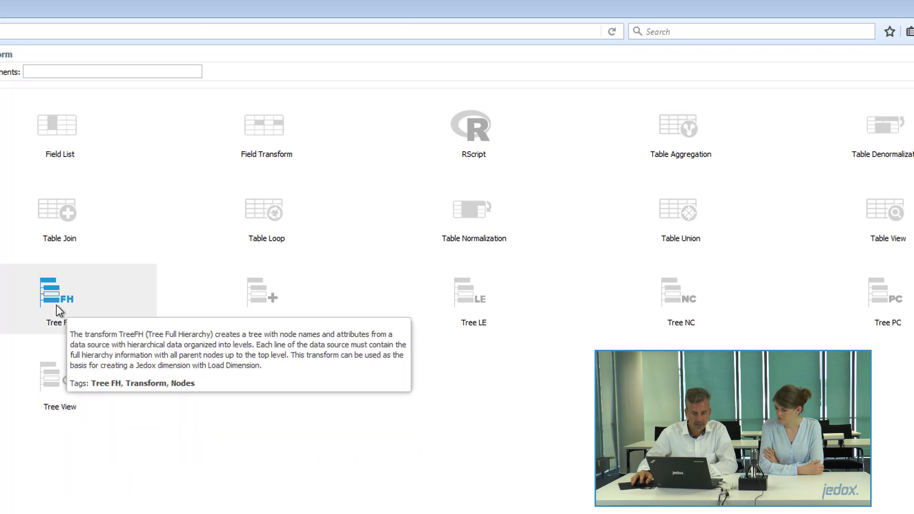
{"action": "mouse_move", "coordinate": [263, 316]}
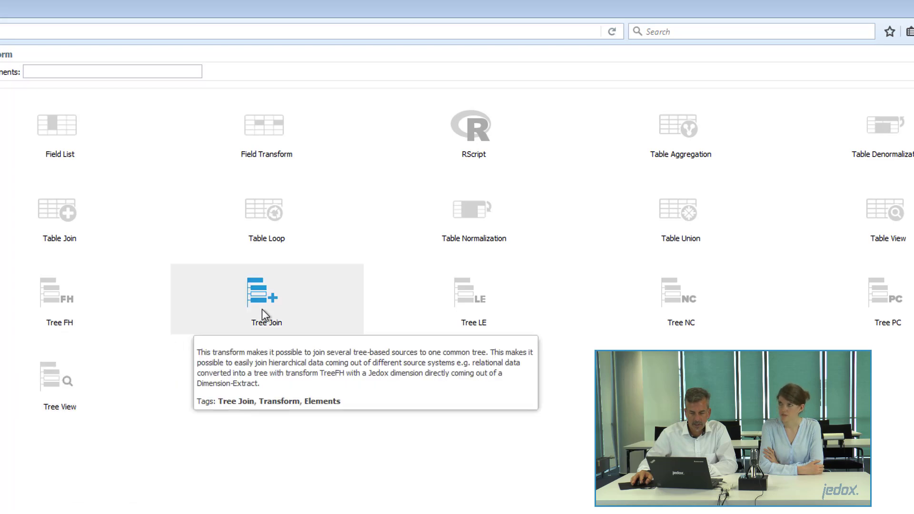
{"action": "mouse_move", "coordinate": [673, 315]}
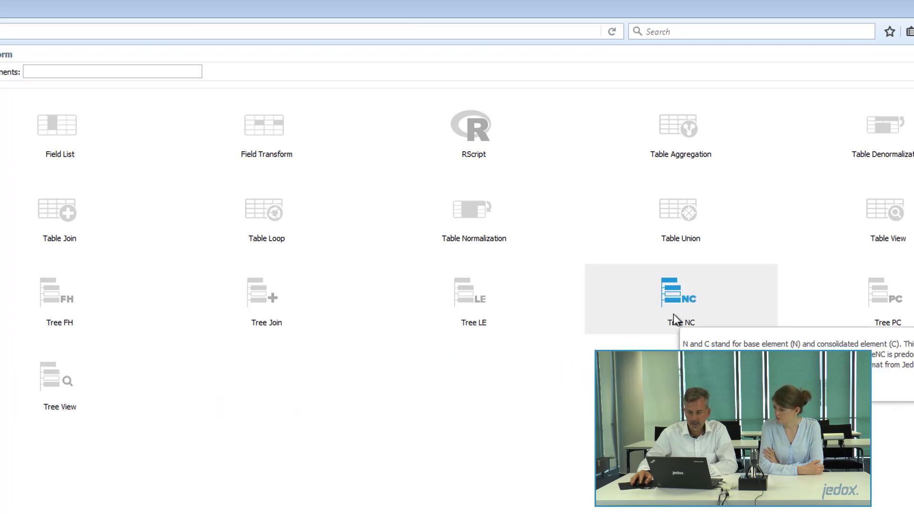
{"action": "mouse_move", "coordinate": [891, 309]}
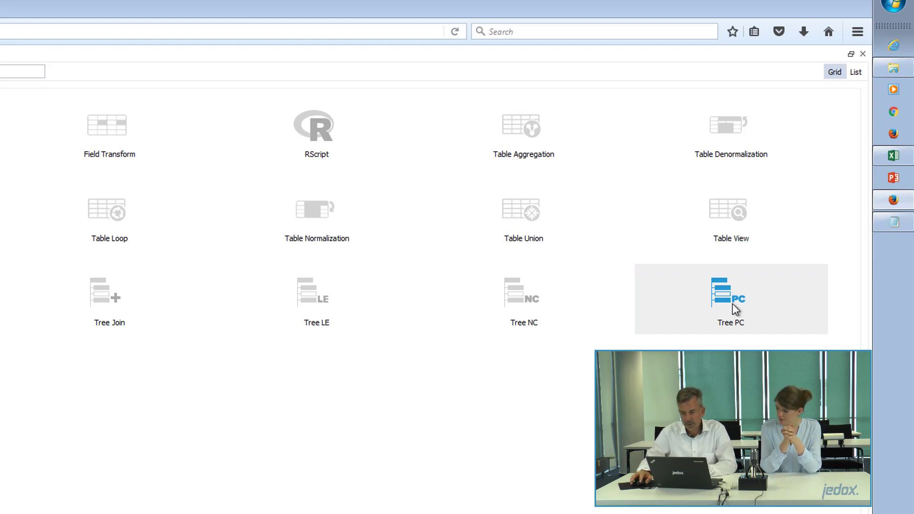
Create a new Tree PC transform named SMA_pc_Customer.
{"action": "left_click", "coordinate": [732, 304]}
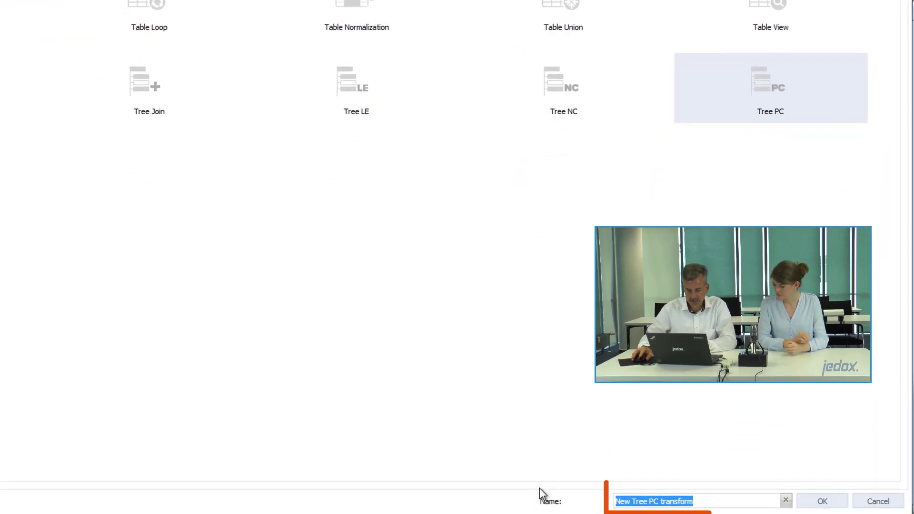
{"action": "type", "text": "SMA_"}
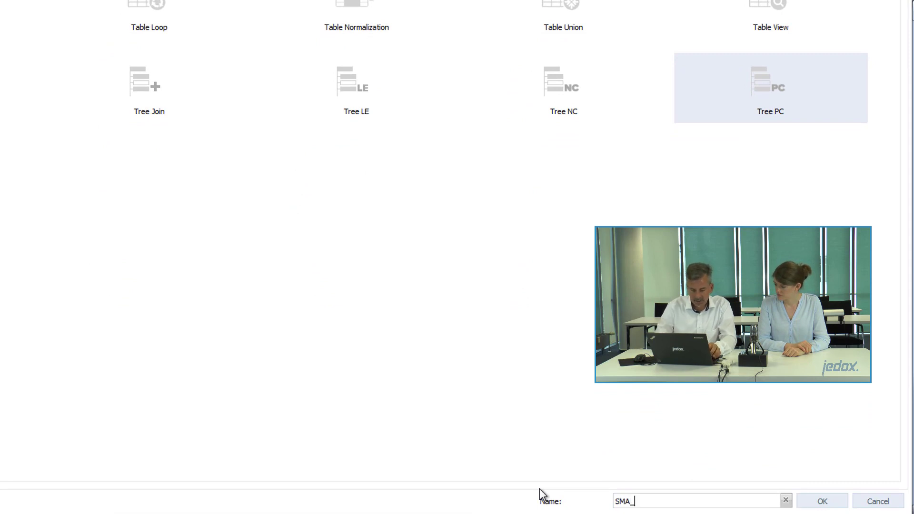
{"action": "type", "text": "t"}
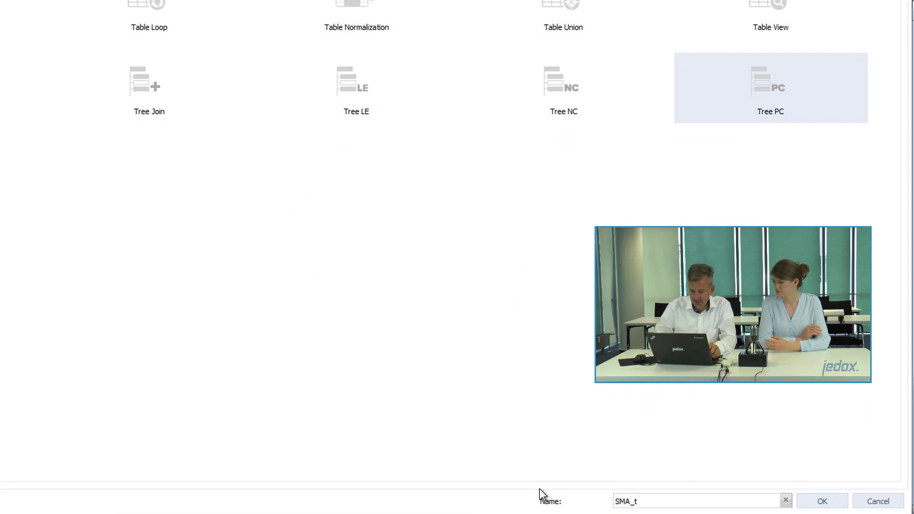
{"action": "type", "text": "_"}
{"action": "key", "text": "BackSpace"}
{"action": "key", "text": "BackSpace"}
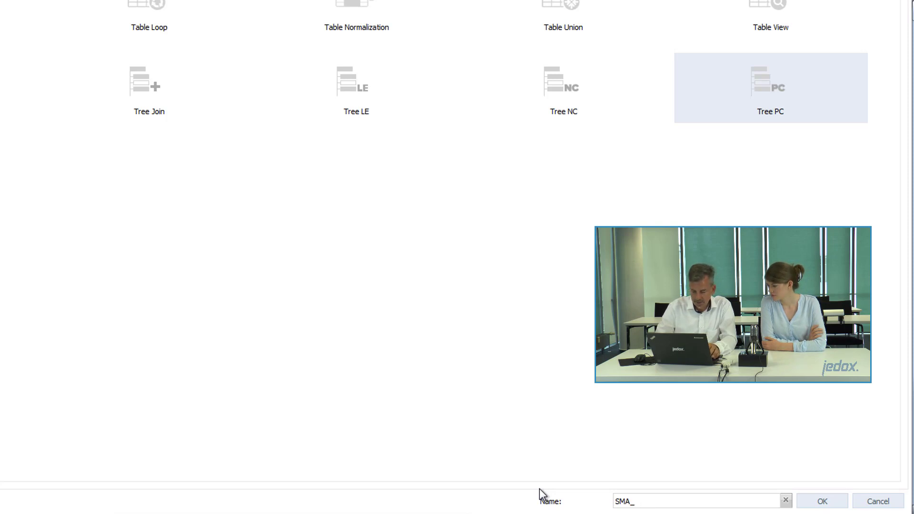
{"action": "type", "text": "pc"}
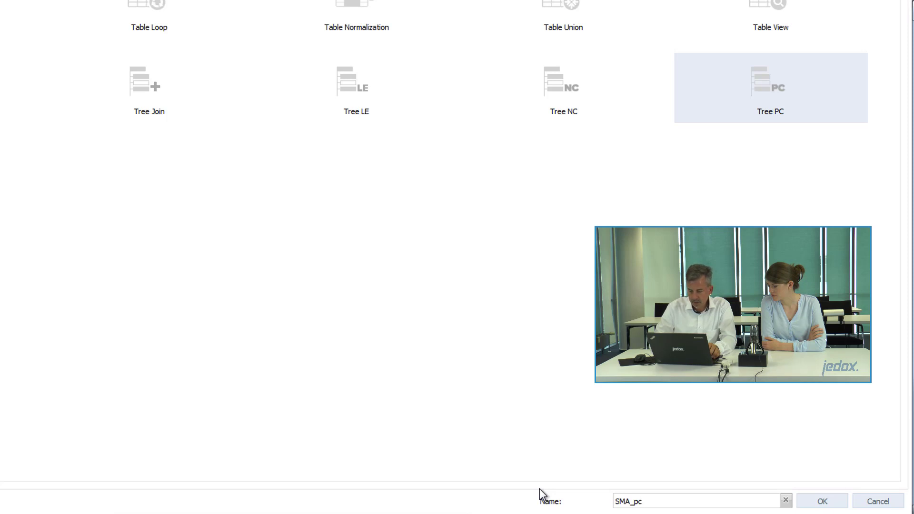
{"action": "type", "text": "_"}
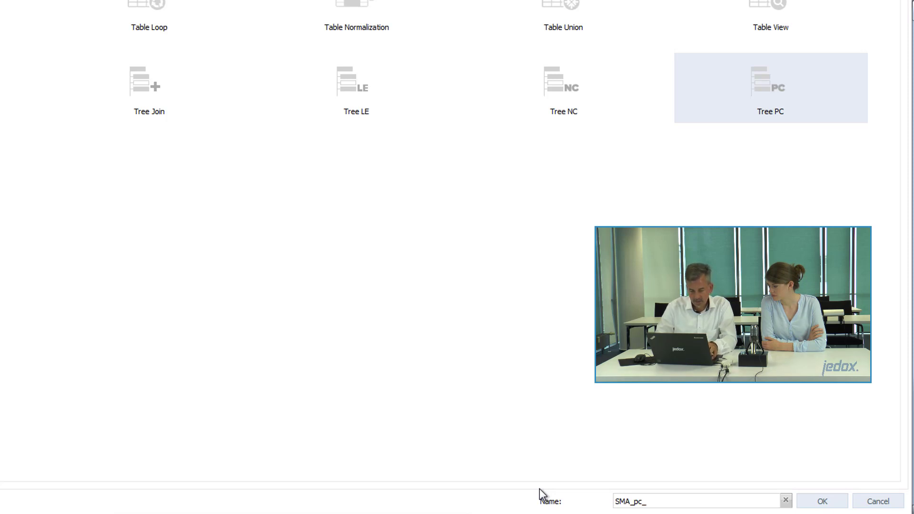
{"action": "type", "text": "Cus"}
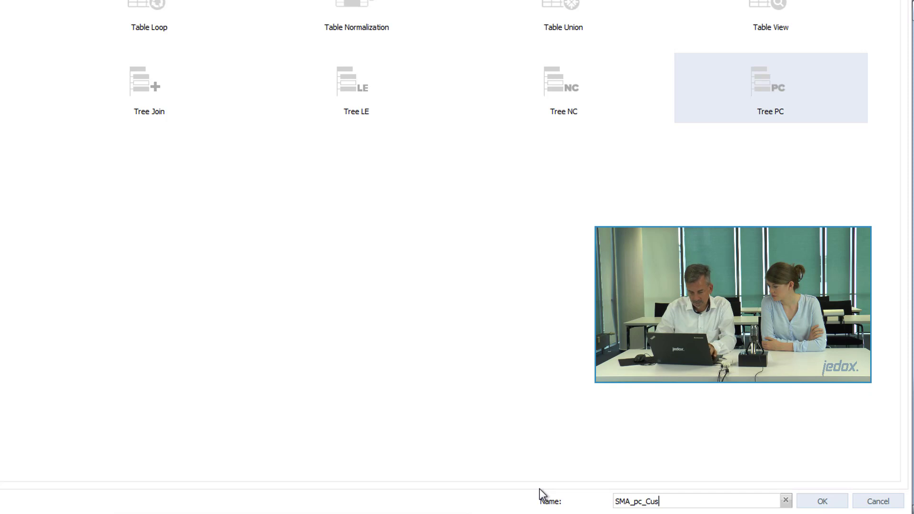
{"action": "type", "text": "tome"}
{"action": "key", "text": "BackSpace"}
{"action": "key", "text": "BackSpace"}
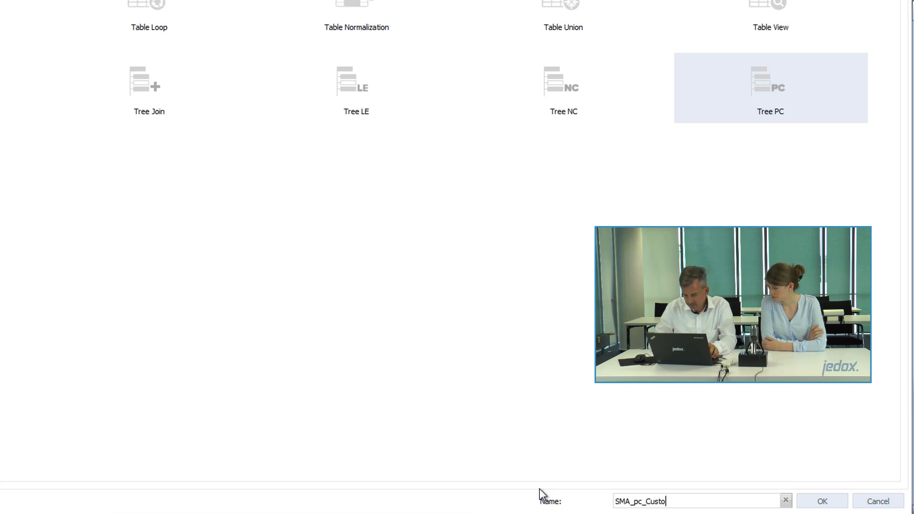
{"action": "type", "text": "mer"}
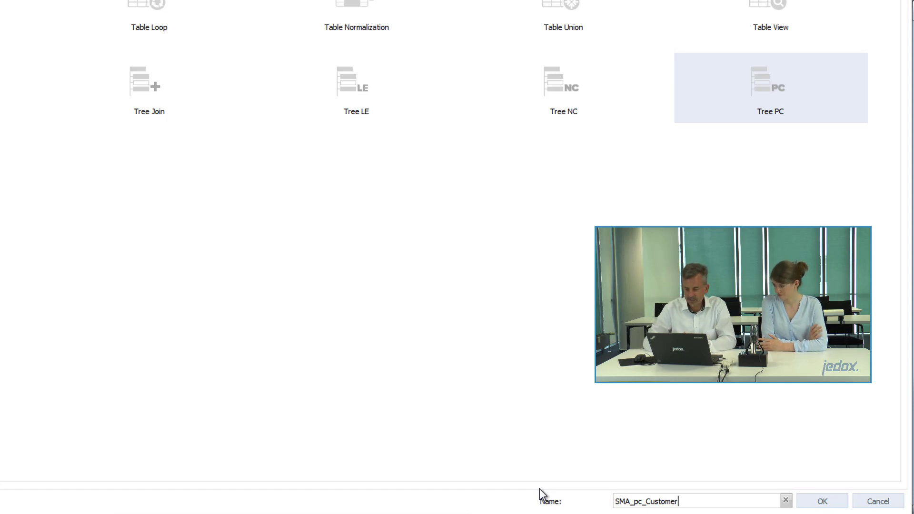
{"action": "left_click", "coordinate": [833, 501]}
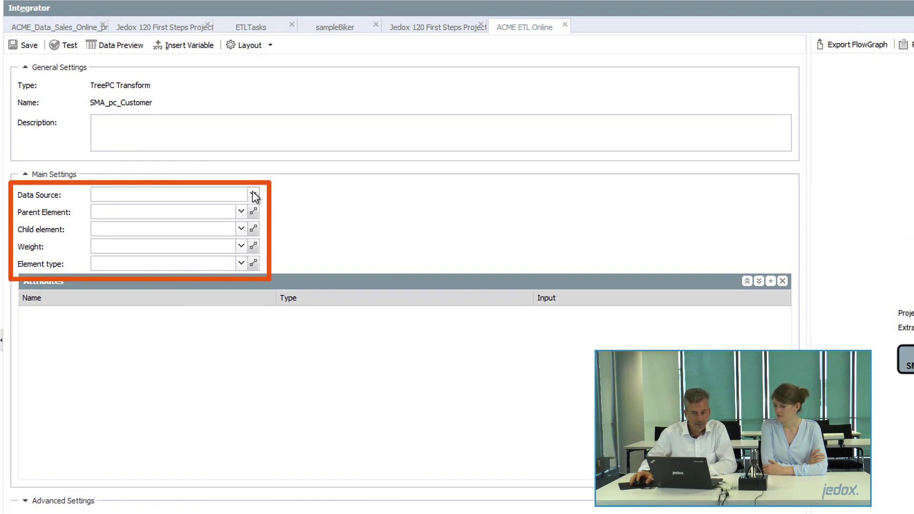
Choose SMA_e_Excel_Customer as the data source of SMA_pc_Customer.
{"action": "left_click", "coordinate": [253, 195]}
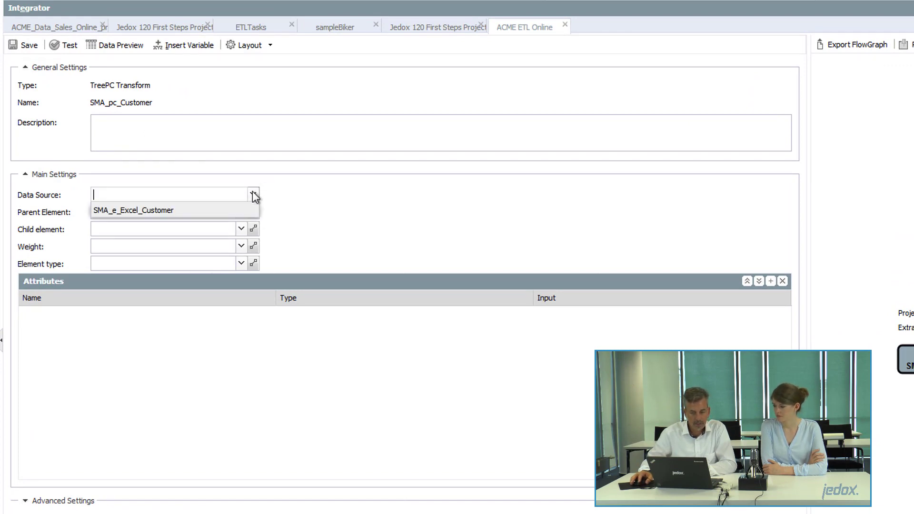
{"action": "left_click", "coordinate": [205, 210]}
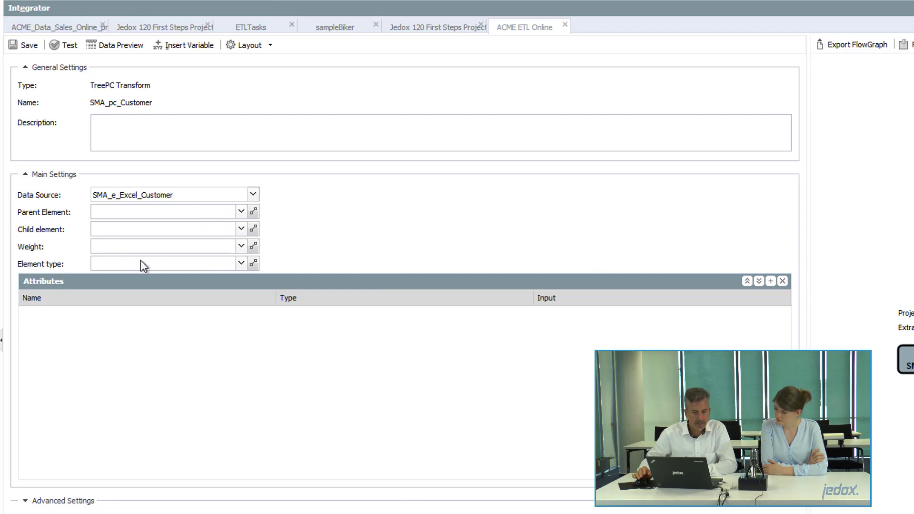
{"action": "left_click", "coordinate": [239, 214]}
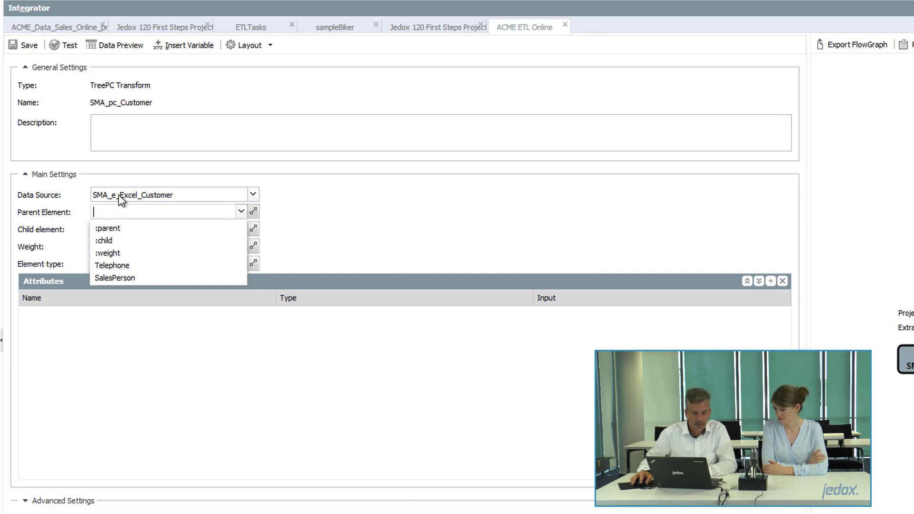
Map parent, child and weight to :parent, :child and :weight, leaving element type blank.
{"action": "left_click", "coordinate": [118, 229]}
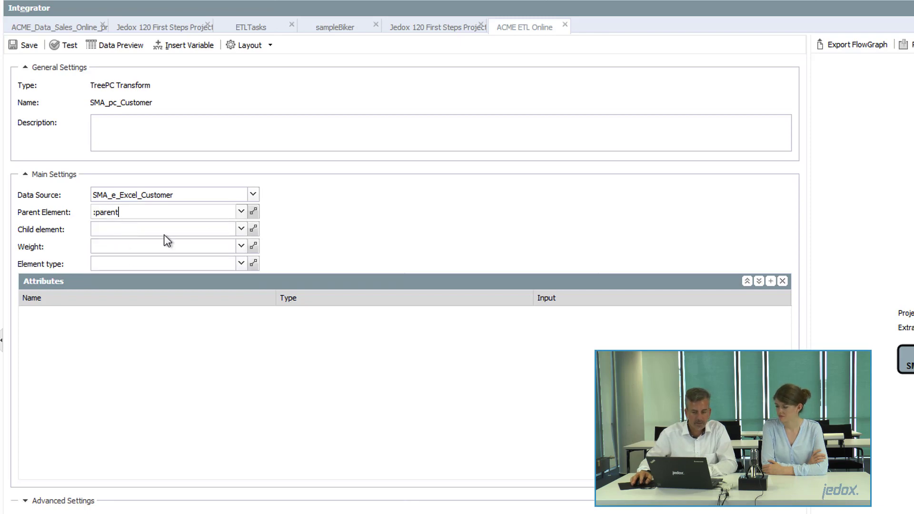
{"action": "left_click", "coordinate": [240, 229]}
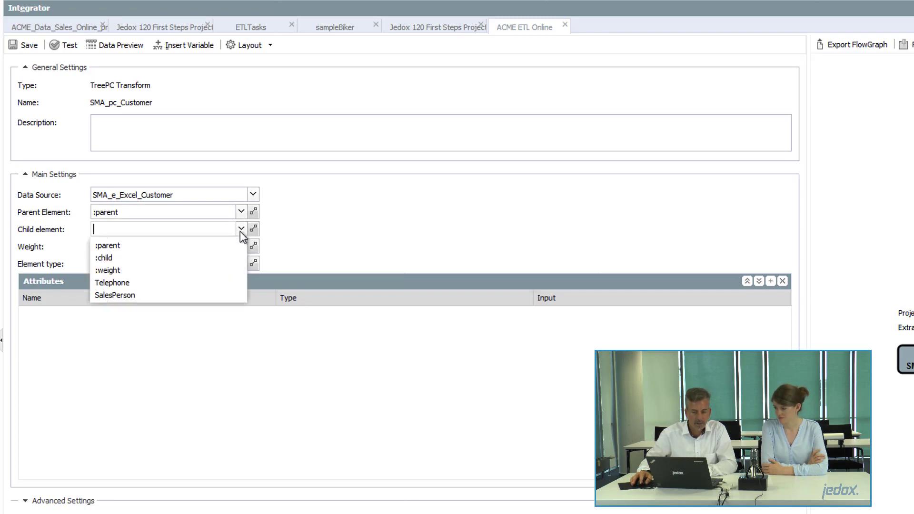
{"action": "left_click", "coordinate": [113, 260]}
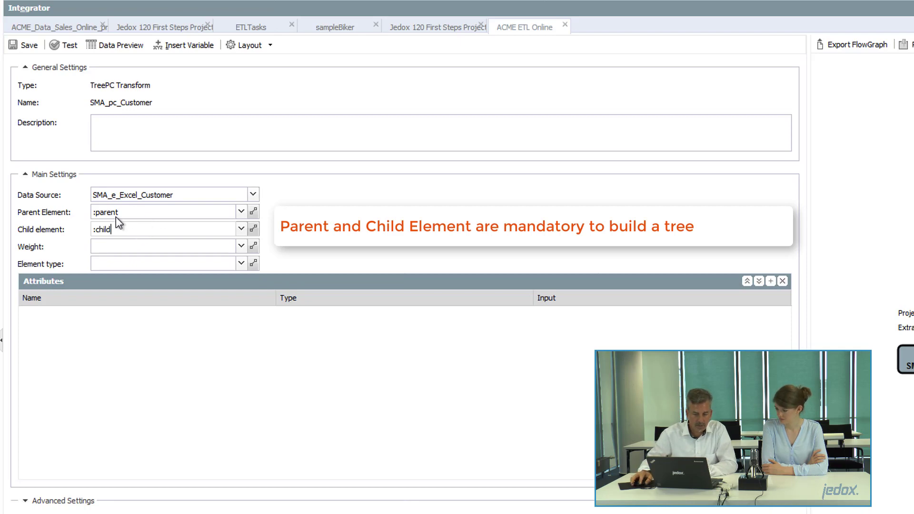
{"action": "left_click", "coordinate": [241, 246]}
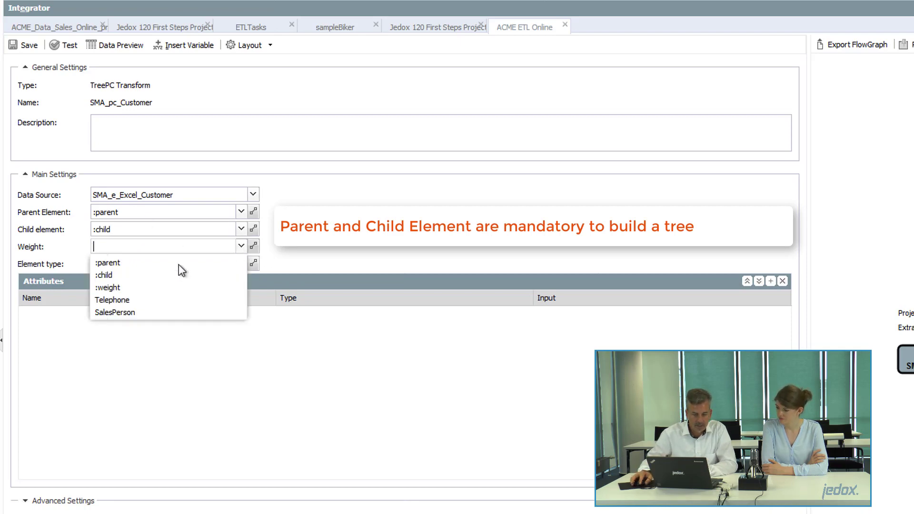
{"action": "left_click", "coordinate": [136, 287]}
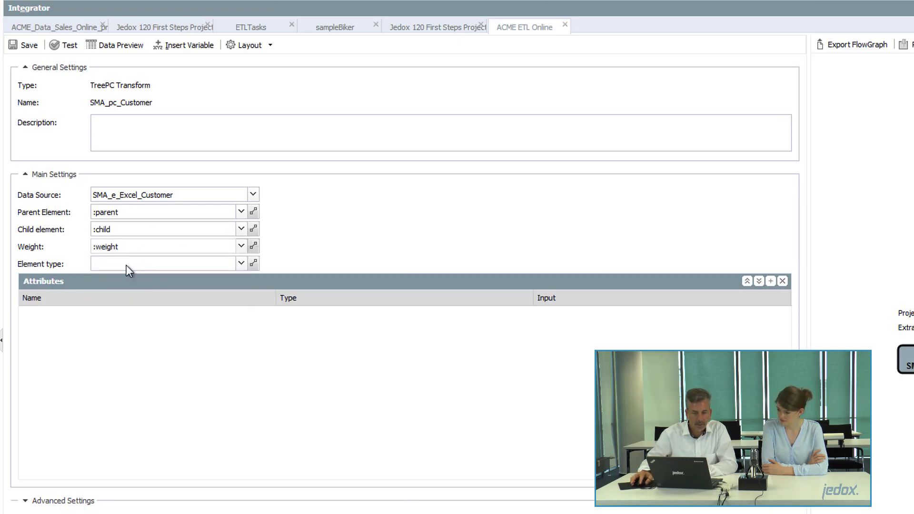
{"action": "left_click", "coordinate": [241, 264]}
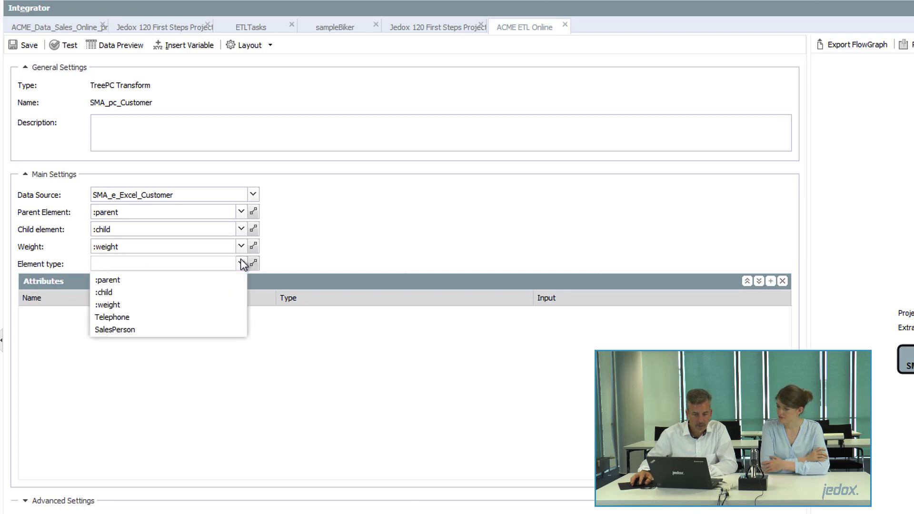
{"action": "left_click", "coordinate": [198, 267]}
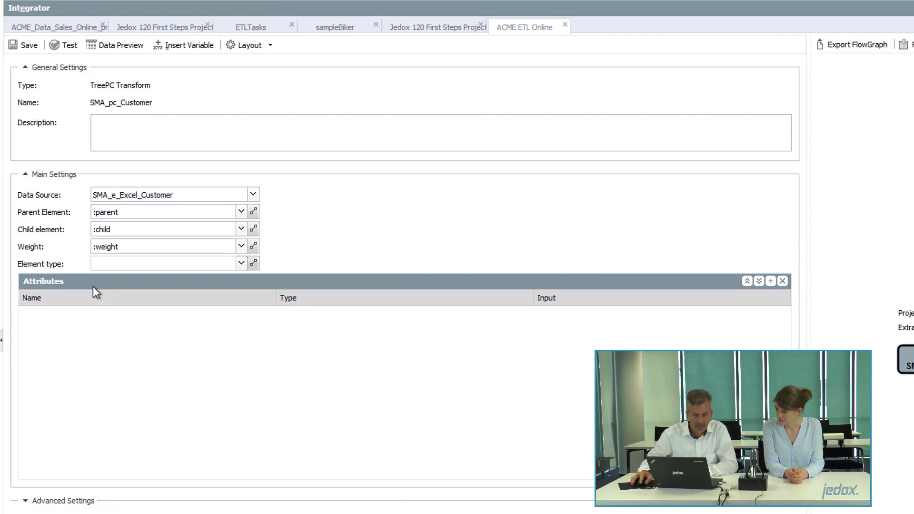
Add a string attribute named Telephone with the Telephone field as its input.
{"action": "left_click", "coordinate": [98, 264]}
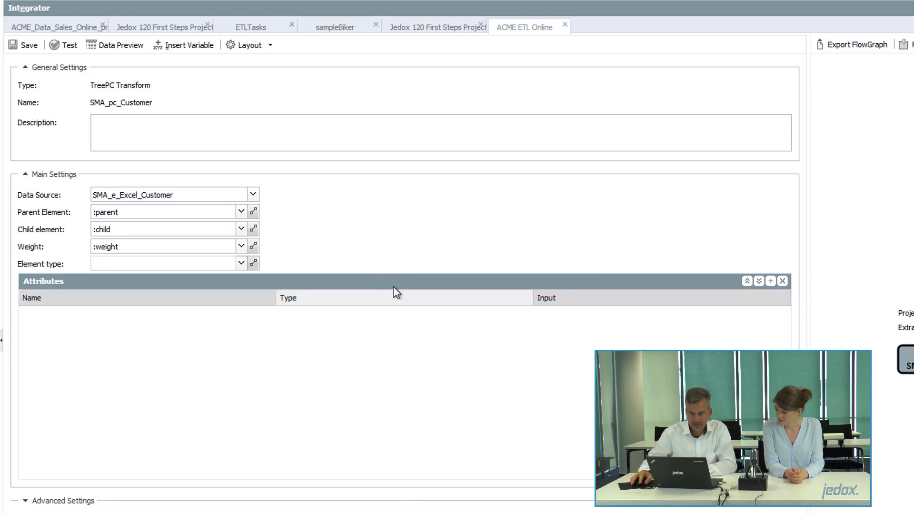
{"action": "left_click", "coordinate": [769, 281]}
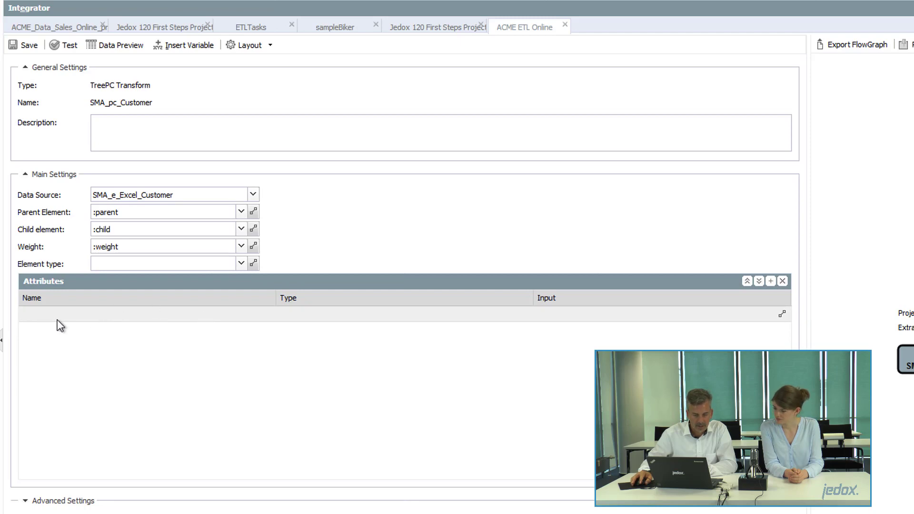
{"action": "double_click", "coordinate": [139, 315]}
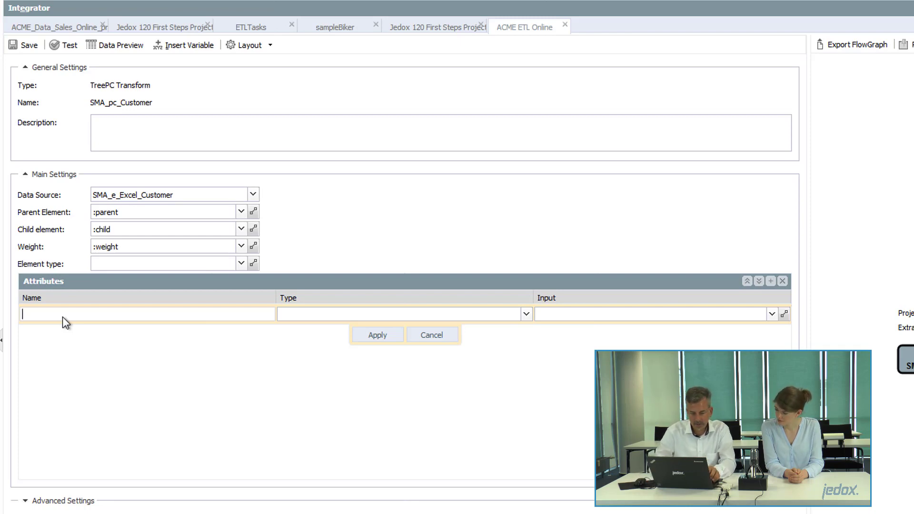
{"action": "type", "text": "Teleph"}
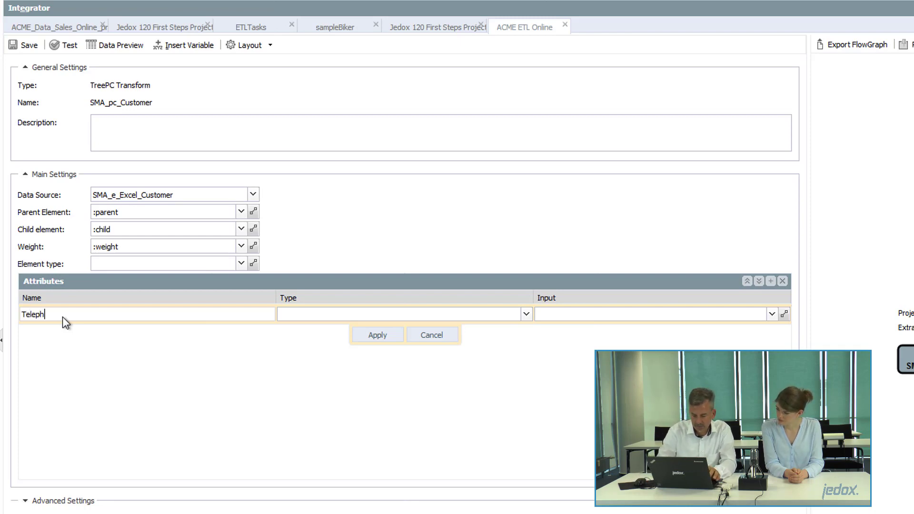
{"action": "type", "text": "one"}
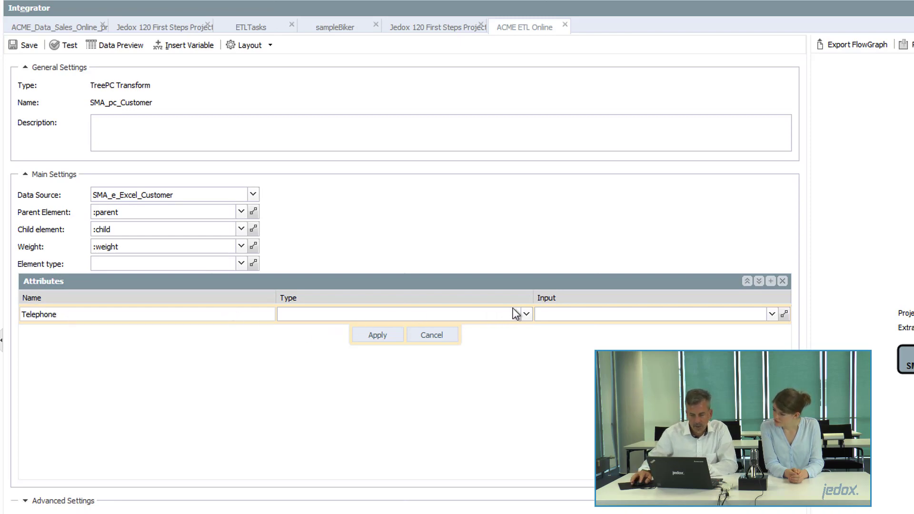
{"action": "left_click", "coordinate": [526, 314]}
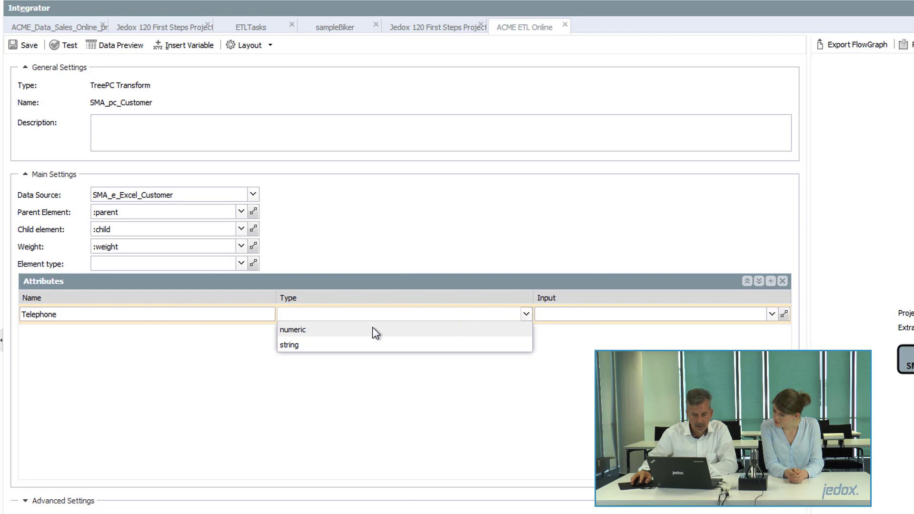
{"action": "left_click", "coordinate": [307, 350]}
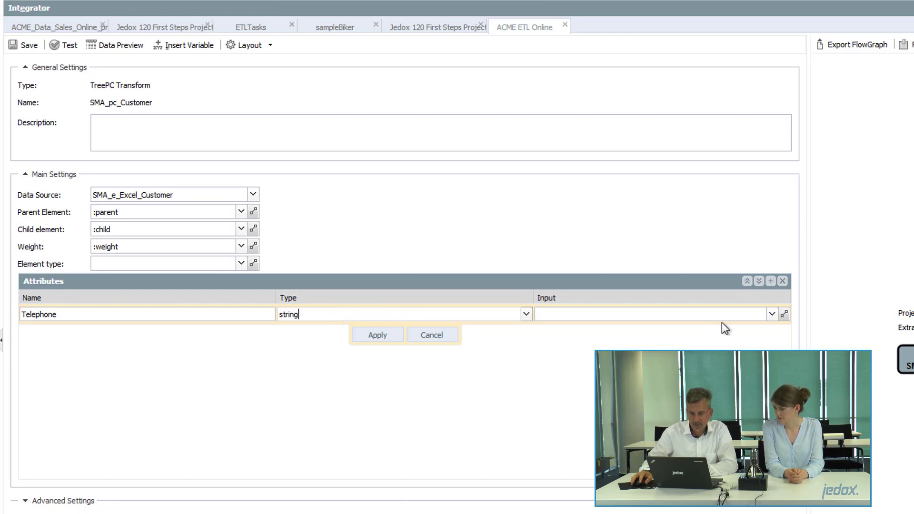
{"action": "left_click", "coordinate": [773, 314]}
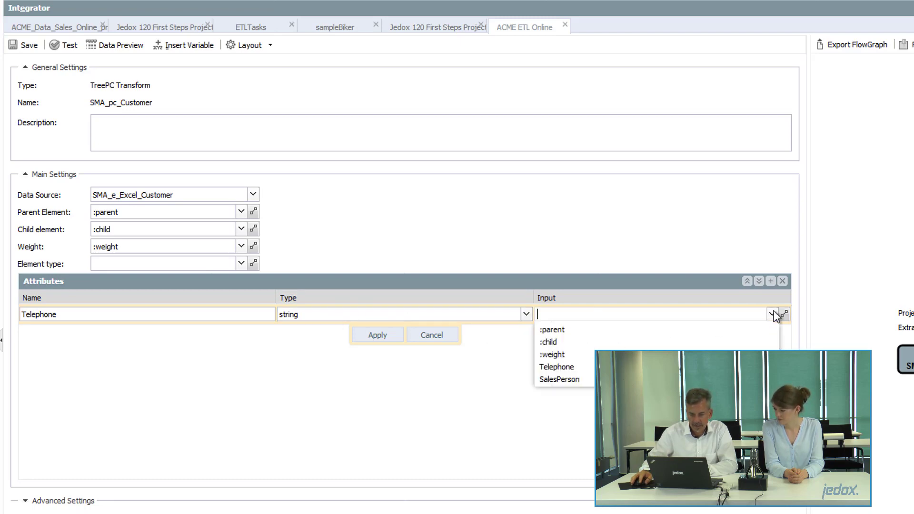
{"action": "left_click", "coordinate": [569, 370]}
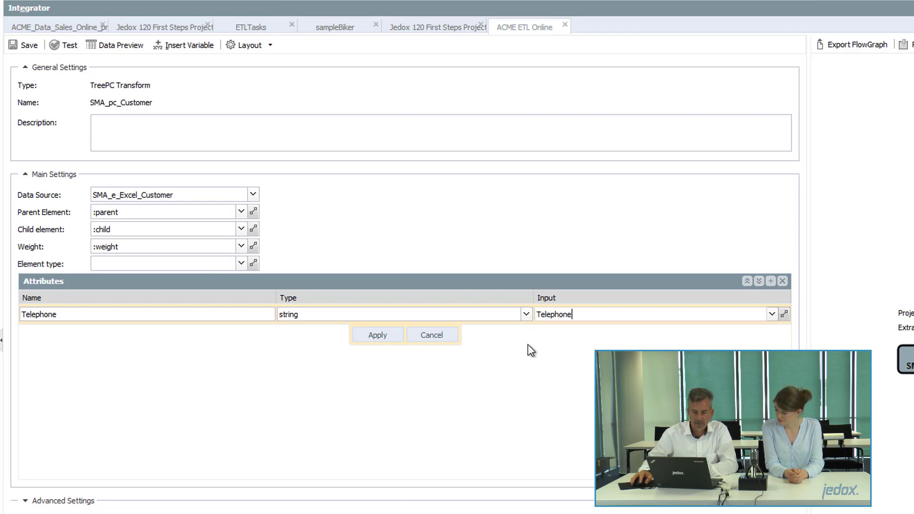
{"action": "left_click", "coordinate": [373, 336]}
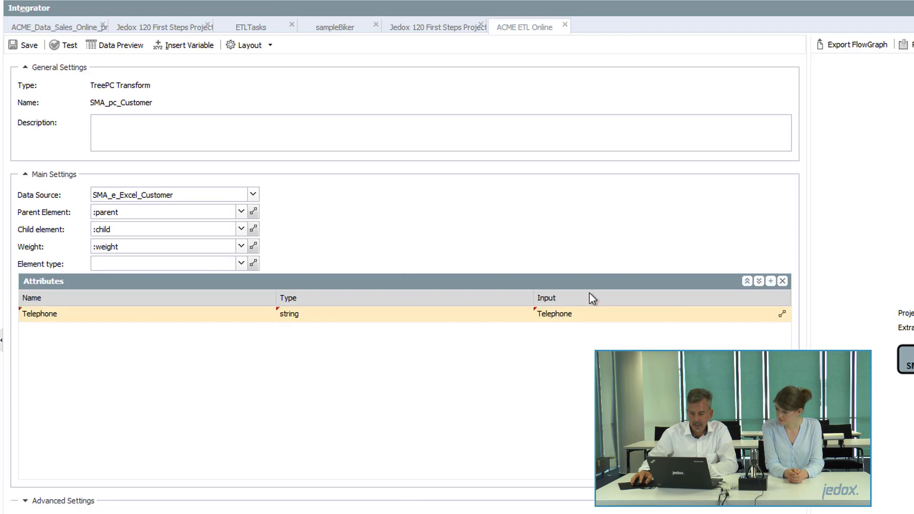
{"action": "left_click", "coordinate": [770, 281]}
Fill the second attribute row as Salesperson, type string, input field SalesPerson.
{"action": "left_click", "coordinate": [142, 336]}
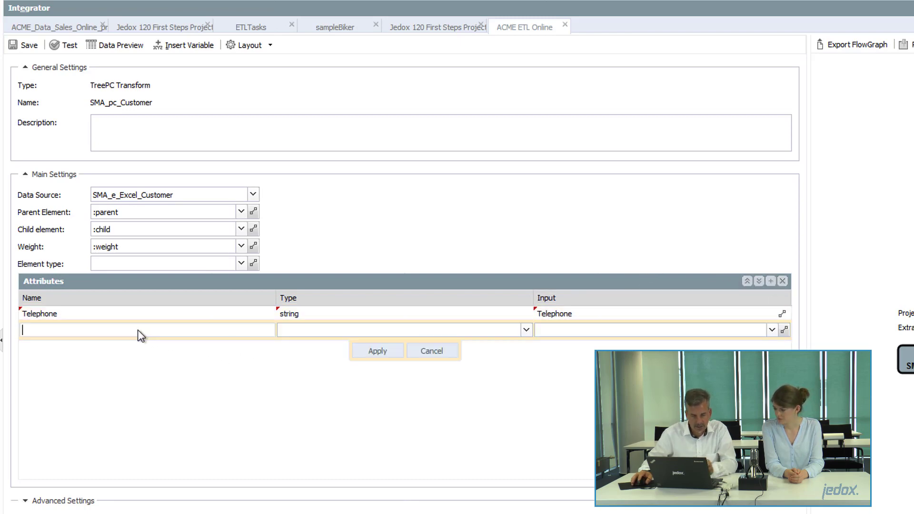
{"action": "type", "text": "Salesp"}
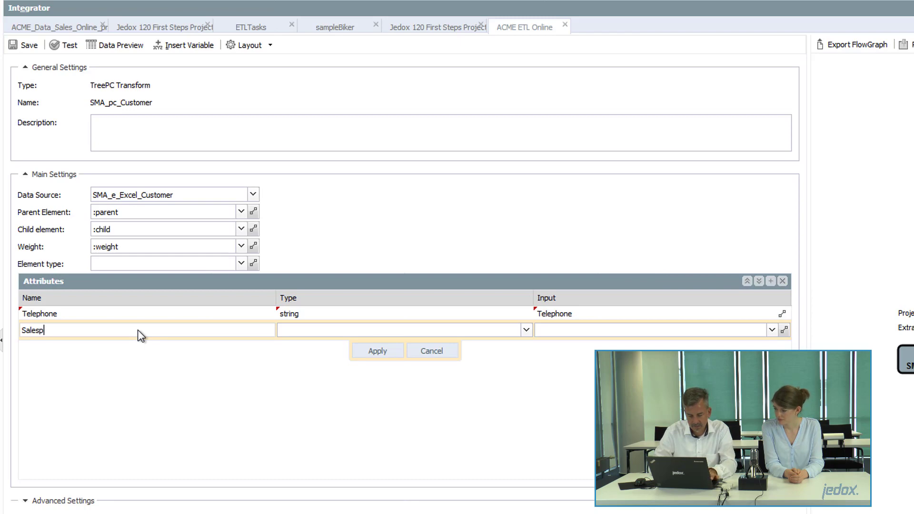
{"action": "type", "text": "erson"}
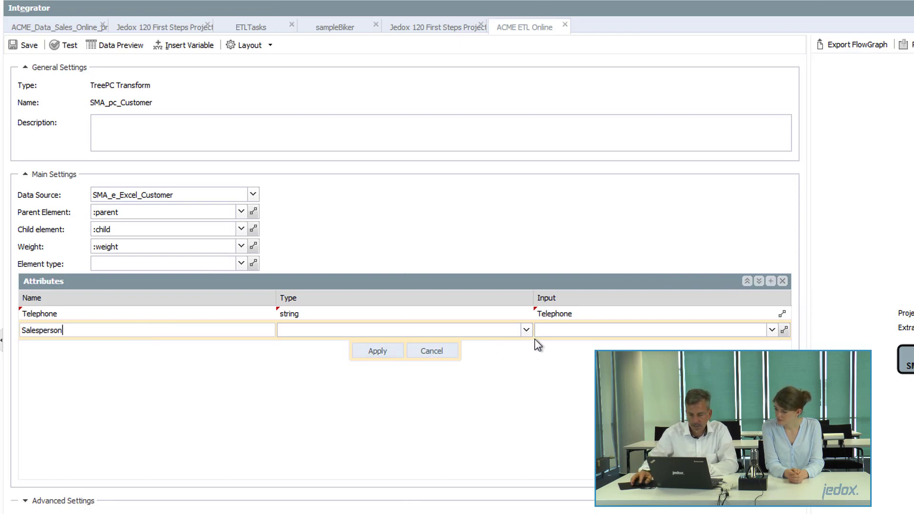
{"action": "left_click", "coordinate": [527, 330]}
{"action": "left_click", "coordinate": [323, 360]}
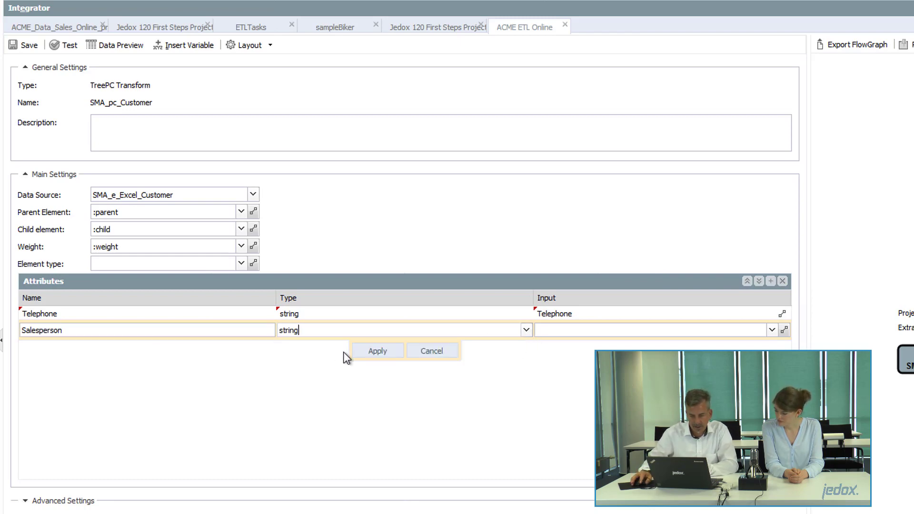
{"action": "left_click", "coordinate": [771, 330]}
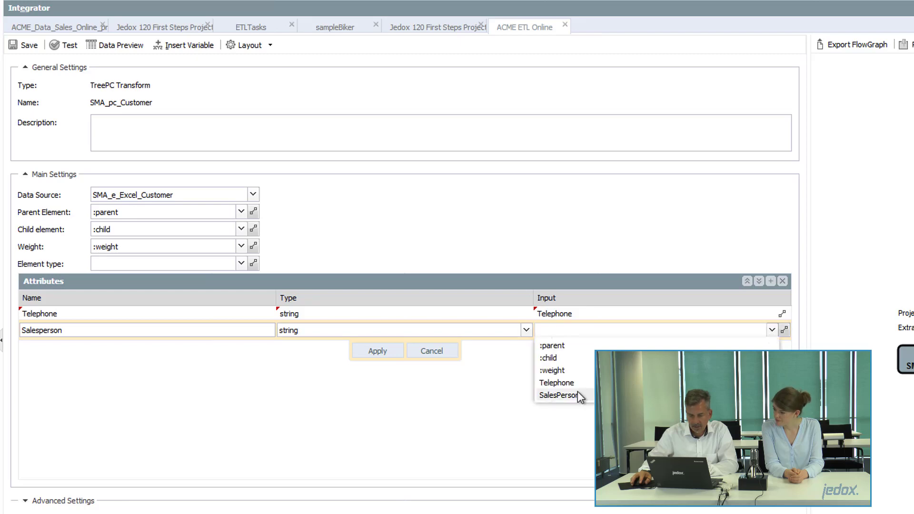
{"action": "left_click", "coordinate": [559, 395]}
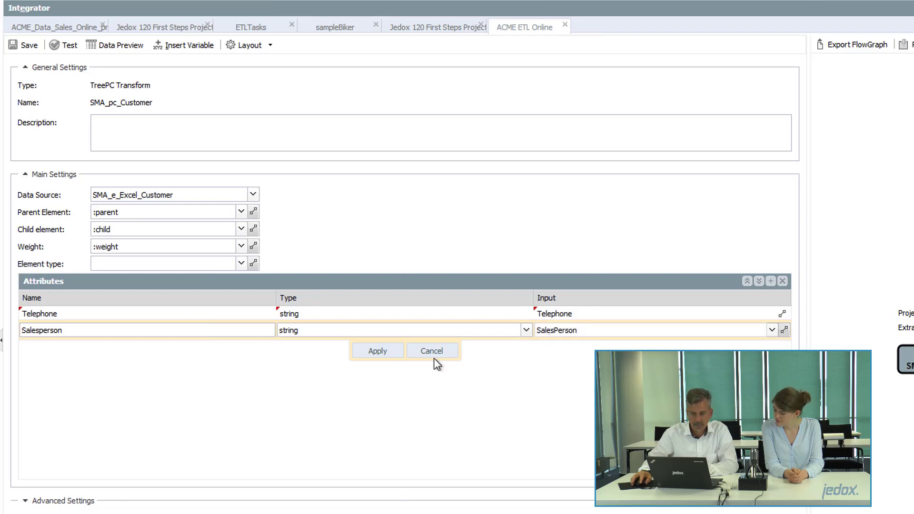
{"action": "left_click", "coordinate": [376, 351]}
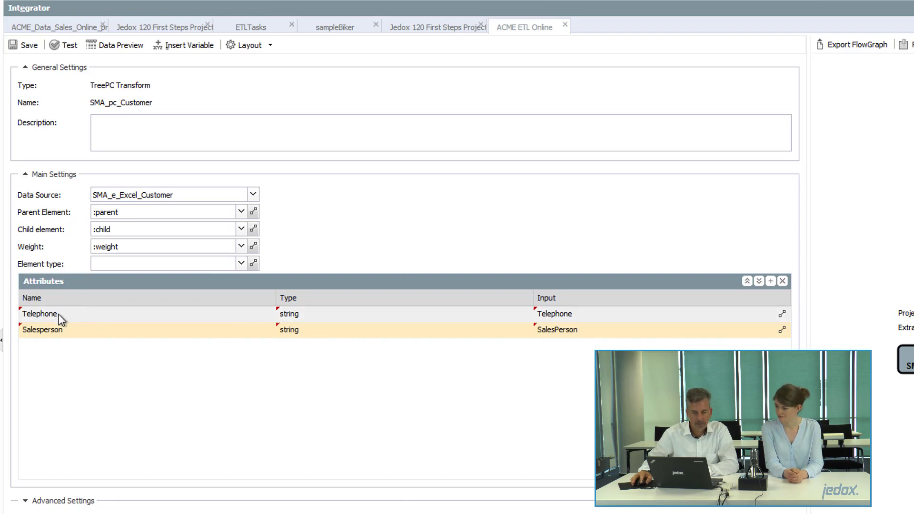
Save SMA_pc_Customer and preview its 20 parent-child output rows.
{"action": "left_click", "coordinate": [29, 46]}
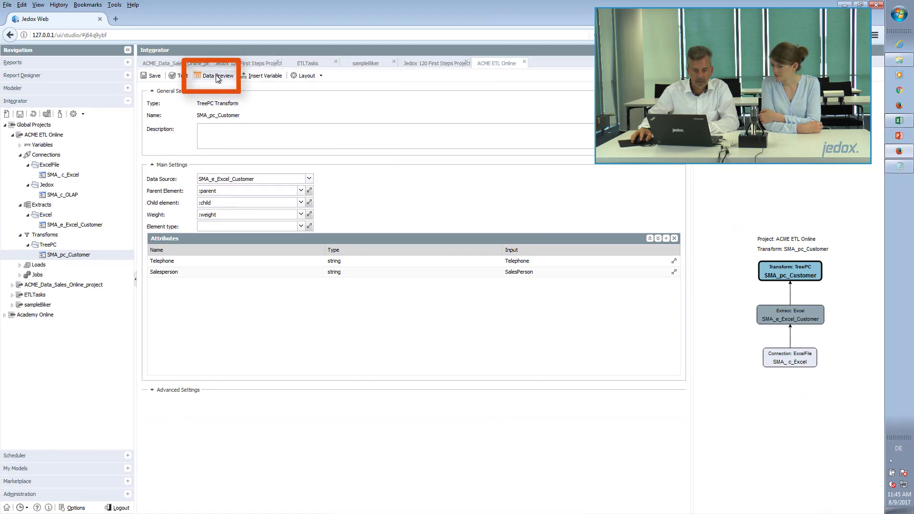
{"action": "left_click", "coordinate": [217, 76]}
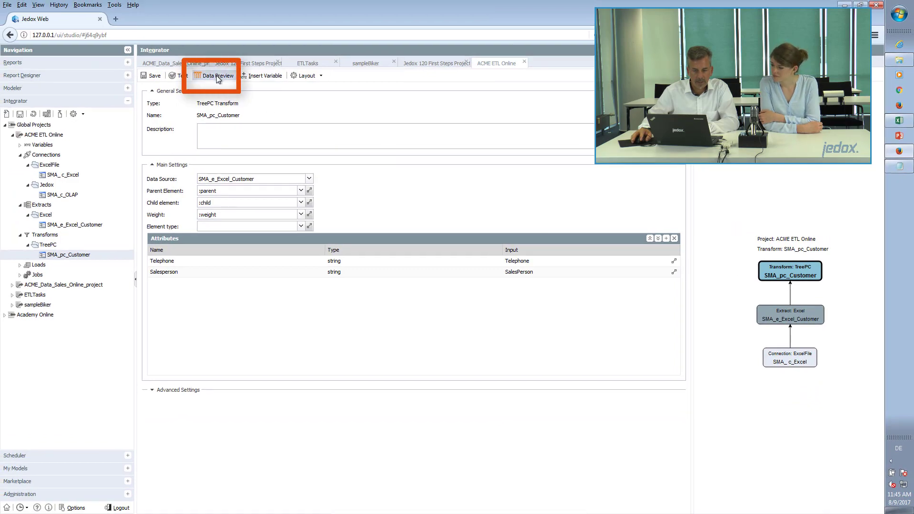